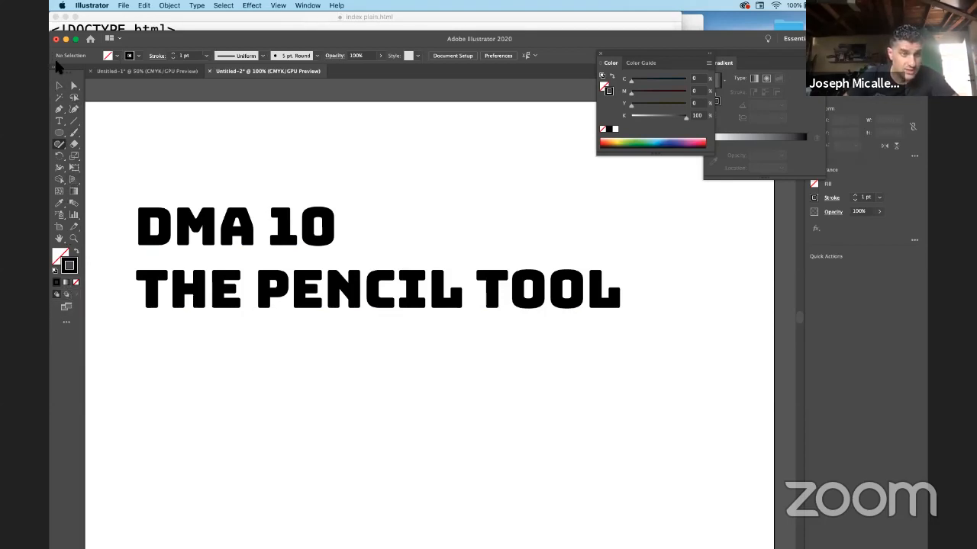
Select the Pencil Tool from the Shaper flyout and clear the stroke colour.
click(61, 144)
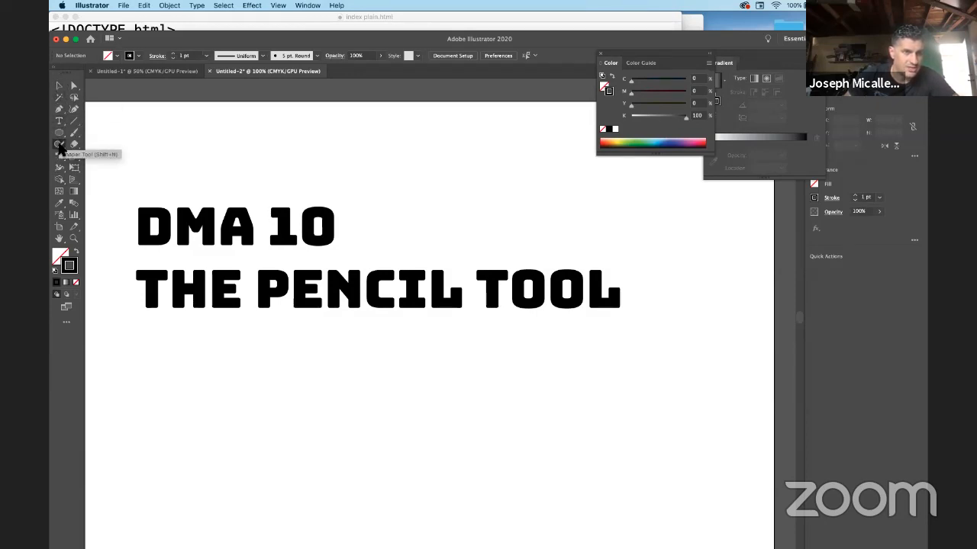
click(61, 144)
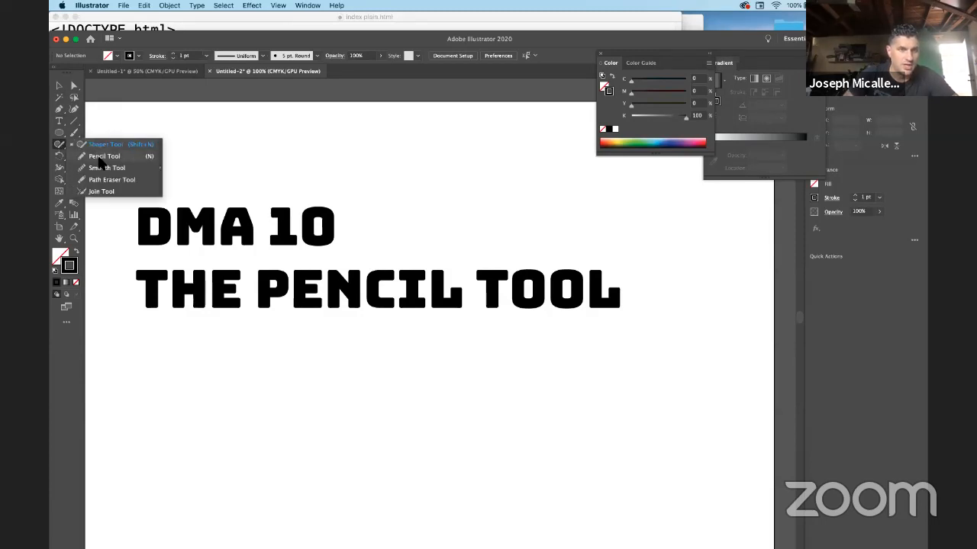
click(100, 158)
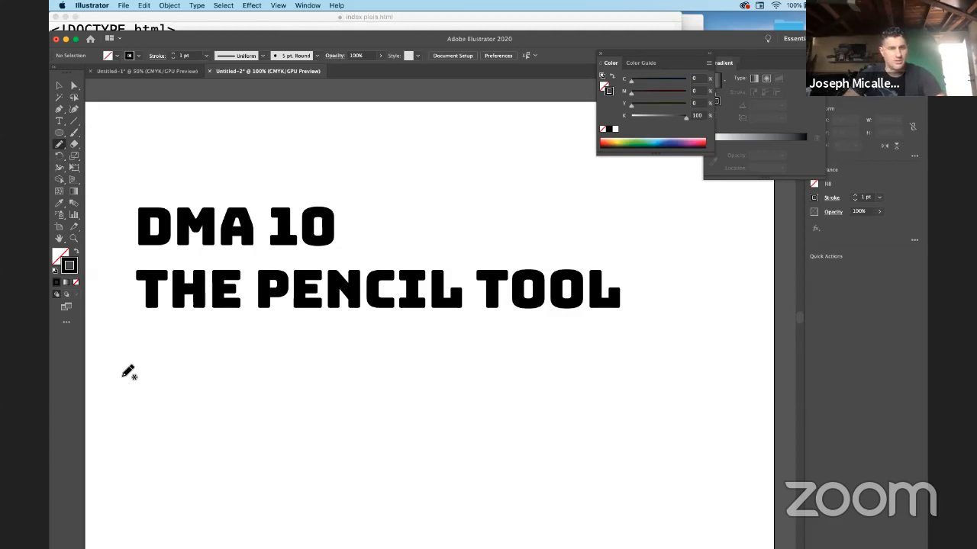
key(slash)
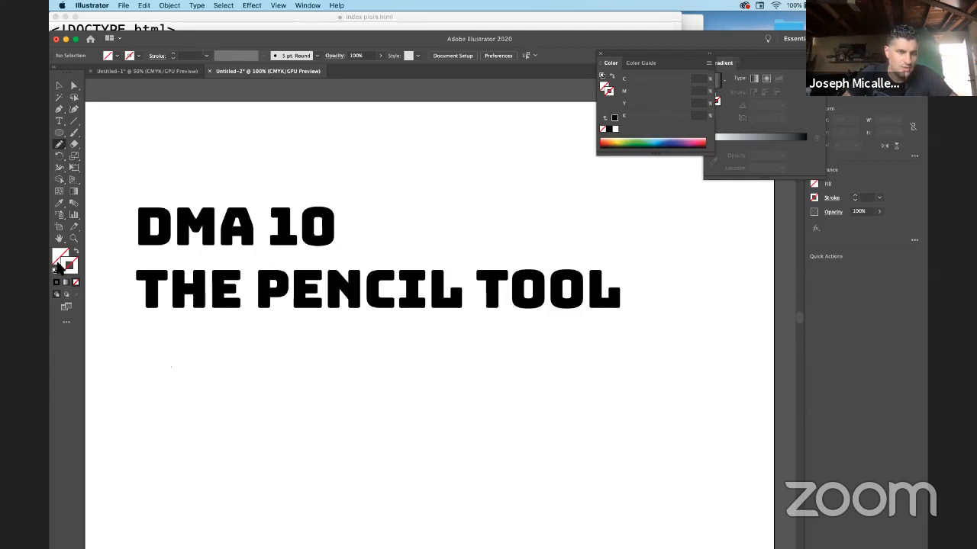
Draw a freehand curve below the title with a black 1 pt stroke, then a wavy line beneath it.
mouse_move(127, 394)
mouse_down()
mouse_move(191, 380)
mouse_move(295, 450)
mouse_move(417, 380)
mouse_up()
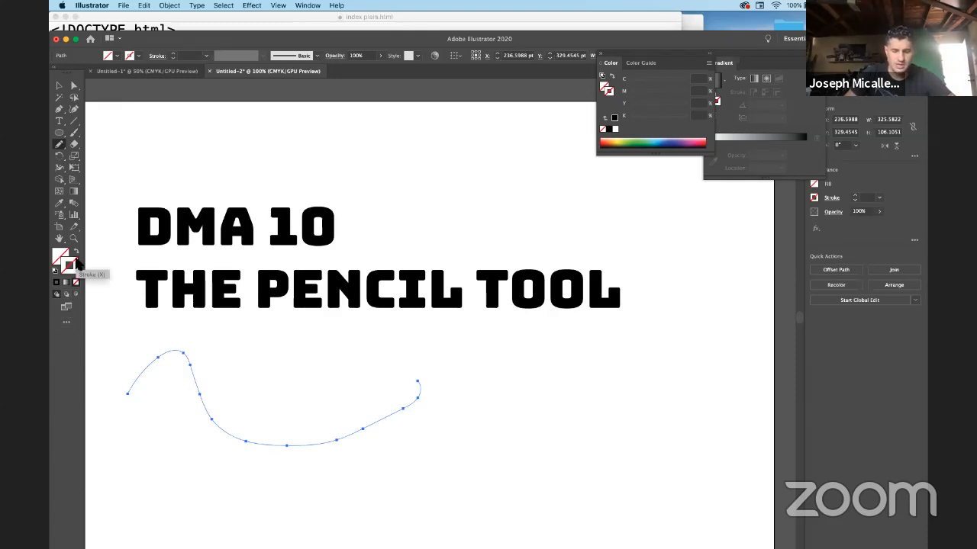
key(super+z)
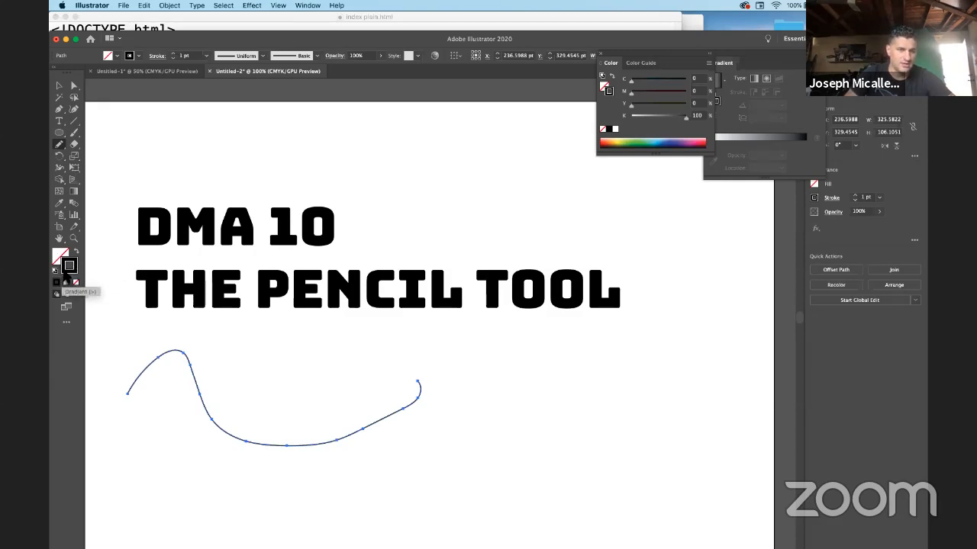
click(66, 269)
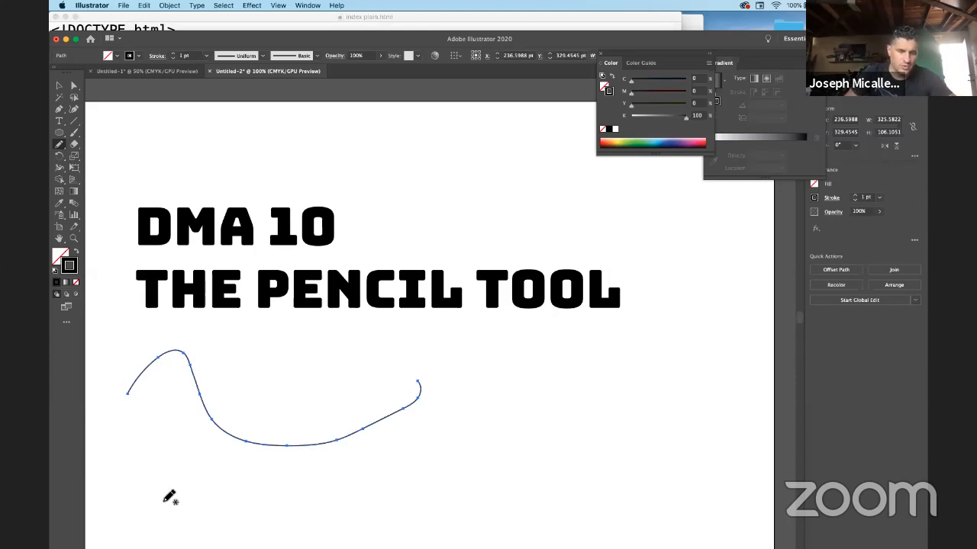
mouse_move(158, 485)
mouse_down()
mouse_move(206, 463)
mouse_move(292, 510)
mouse_move(395, 458)
mouse_move(444, 457)
mouse_move(523, 510)
mouse_move(617, 462)
mouse_up()
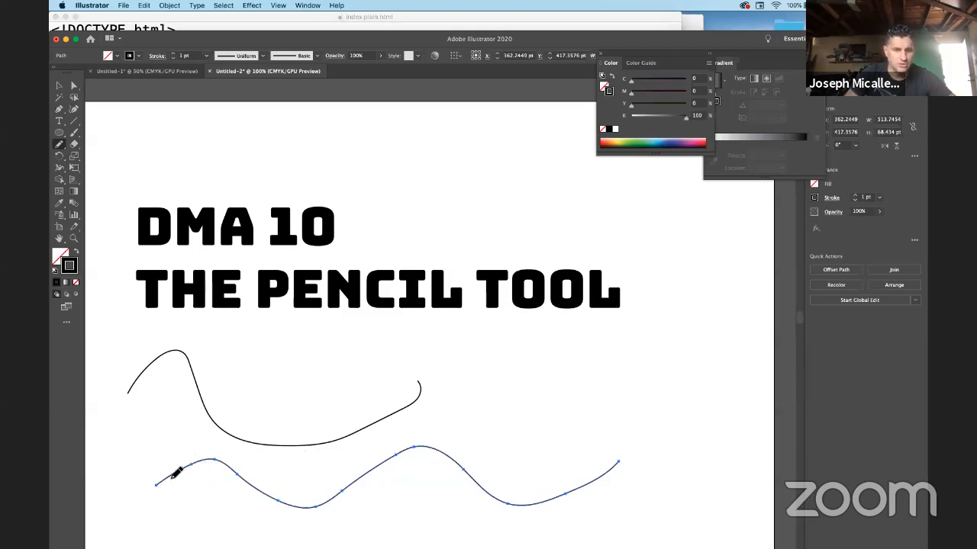
Redraw the left part of the lower wavy curve, giving it a higher bump.
mouse_move(219, 459)
mouse_down()
mouse_move(257, 476)
mouse_move(349, 480)
mouse_move(377, 472)
mouse_up()
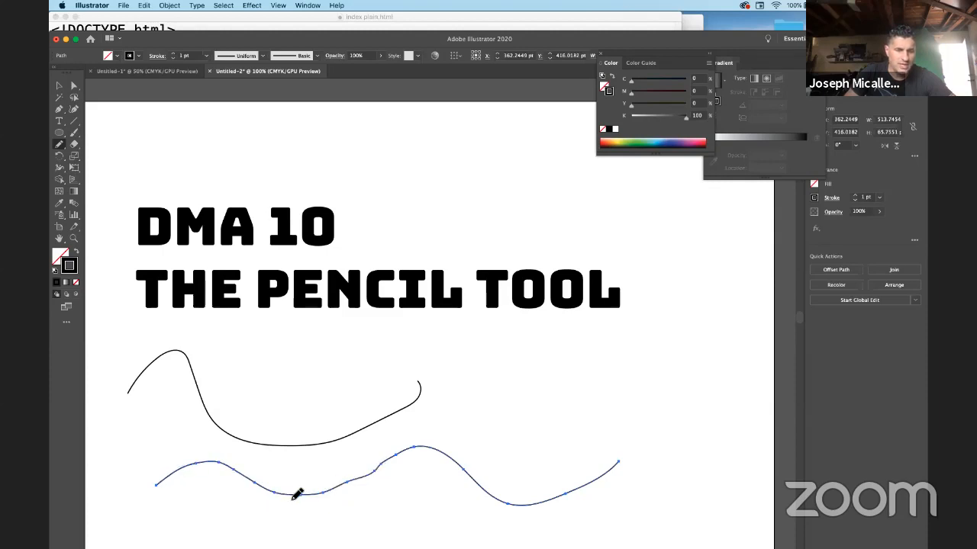
mouse_move(328, 491)
mouse_down()
mouse_move(380, 474)
mouse_move(405, 443)
mouse_move(451, 449)
mouse_up()
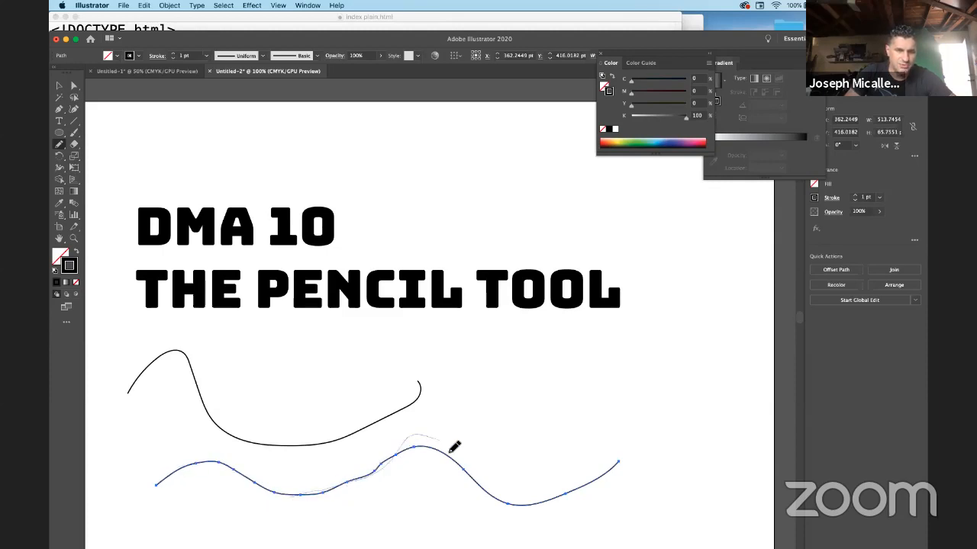
drag(494, 500, 493, 500)
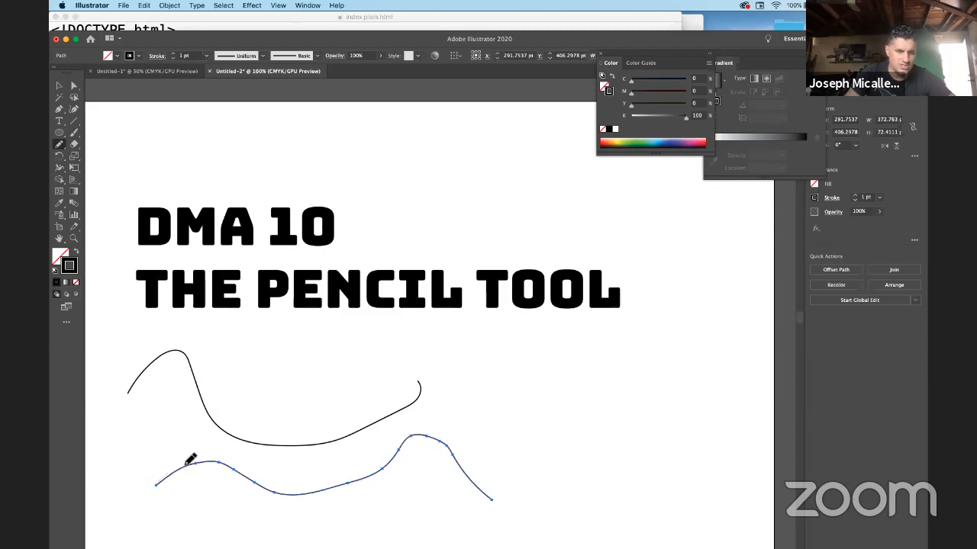
mouse_move(186, 465)
mouse_down()
mouse_move(217, 460)
mouse_move(287, 499)
mouse_move(376, 471)
mouse_up()
key(v)
key(n)
Redraw the lower curve so it rises to the right, then open the Pencil Tool Options.
mouse_move(224, 467)
mouse_down()
mouse_move(293, 488)
mouse_move(361, 492)
mouse_move(389, 473)
mouse_move(327, 500)
mouse_up()
key(super+z)
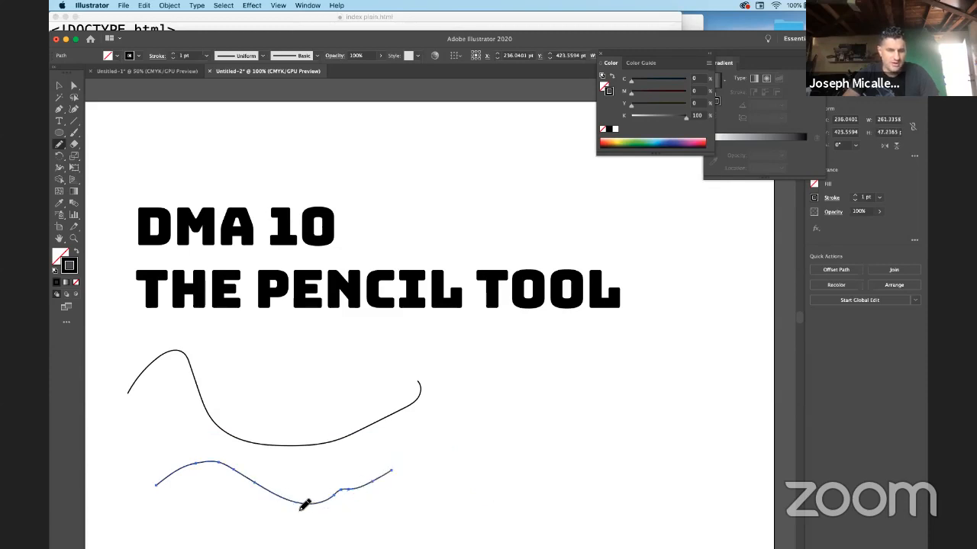
mouse_move(306, 511)
mouse_down()
mouse_move(373, 494)
mouse_move(442, 443)
mouse_up()
mouse_move(244, 484)
mouse_down()
mouse_move(379, 485)
mouse_move(463, 434)
mouse_up()
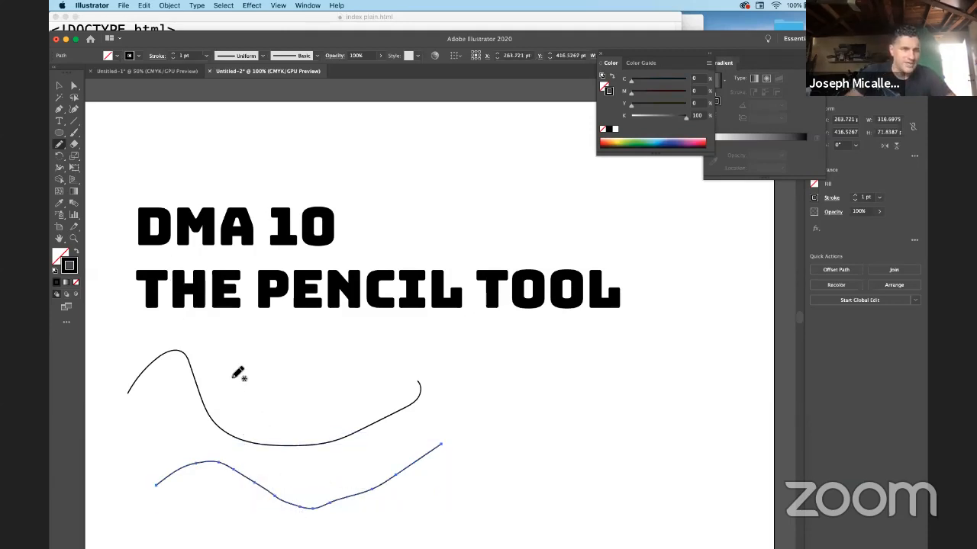
double_click(59, 146)
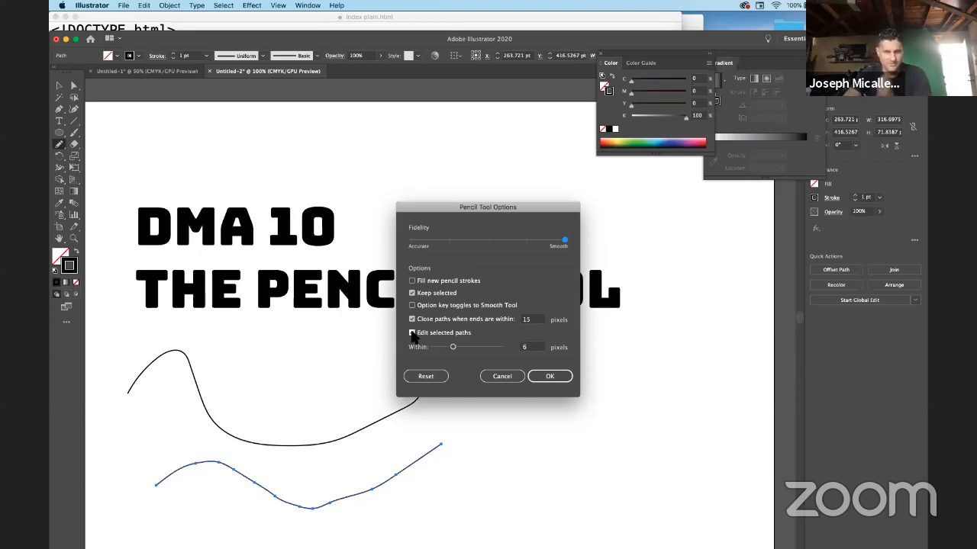
Confirm Fidelity at Smooth with Edit selected paths off, and draw a new wavy curve on the right.
click(558, 376)
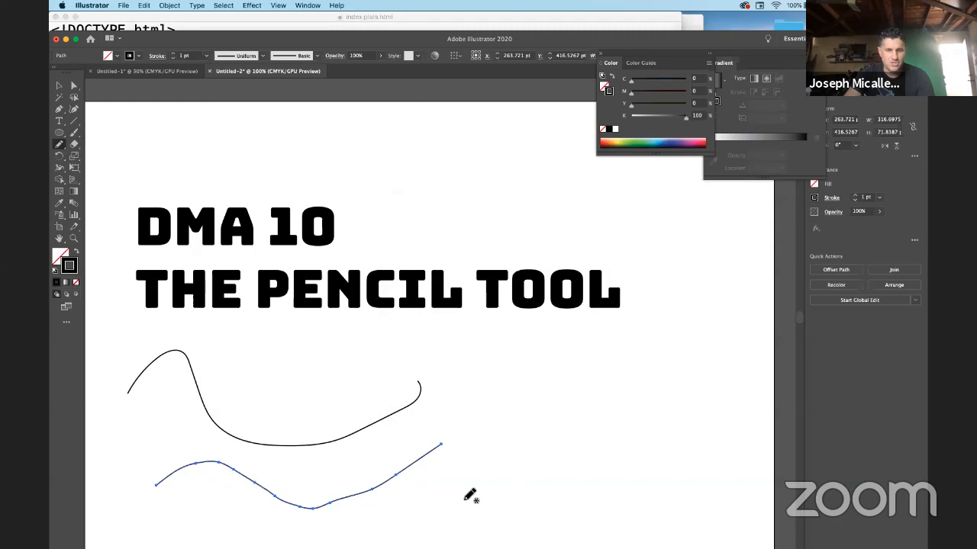
mouse_move(497, 428)
mouse_down()
mouse_move(568, 456)
mouse_move(673, 461)
mouse_move(700, 416)
mouse_up()
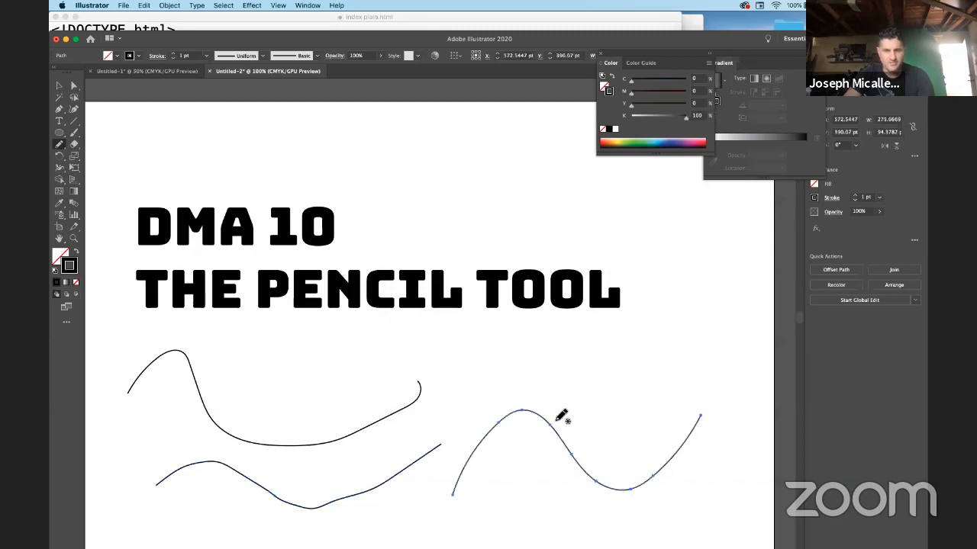
Draw an arc above the right-hand wave and scribble a jagged zigzag stroke across it.
mouse_move(456, 460)
mouse_down()
mouse_move(505, 361)
mouse_move(564, 340)
mouse_move(598, 405)
mouse_move(604, 450)
mouse_move(644, 448)
mouse_up()
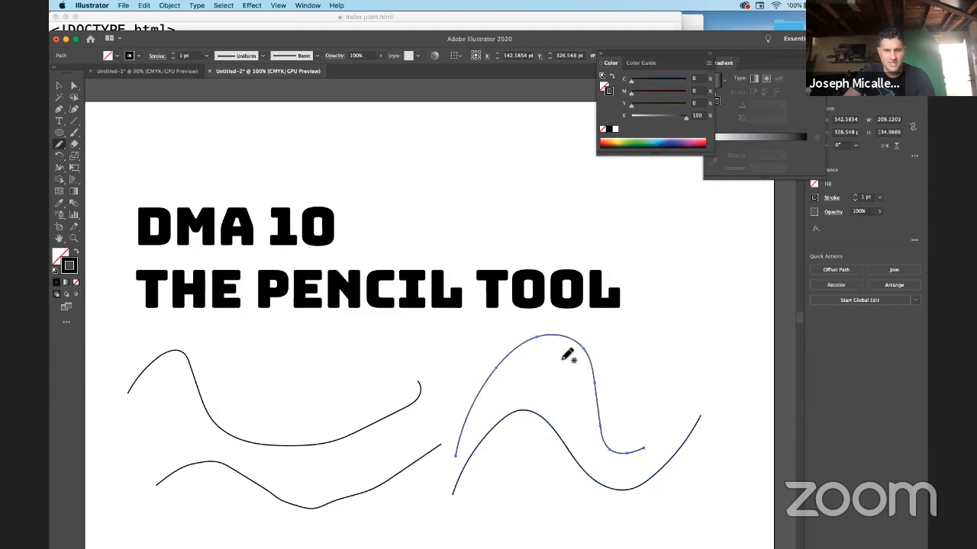
mouse_move(487, 372)
mouse_down()
mouse_move(500, 351)
mouse_move(596, 376)
mouse_move(605, 402)
mouse_up()
mouse_move(516, 384)
mouse_down()
mouse_move(523, 331)
mouse_move(568, 346)
mouse_move(608, 388)
mouse_move(624, 420)
mouse_up()
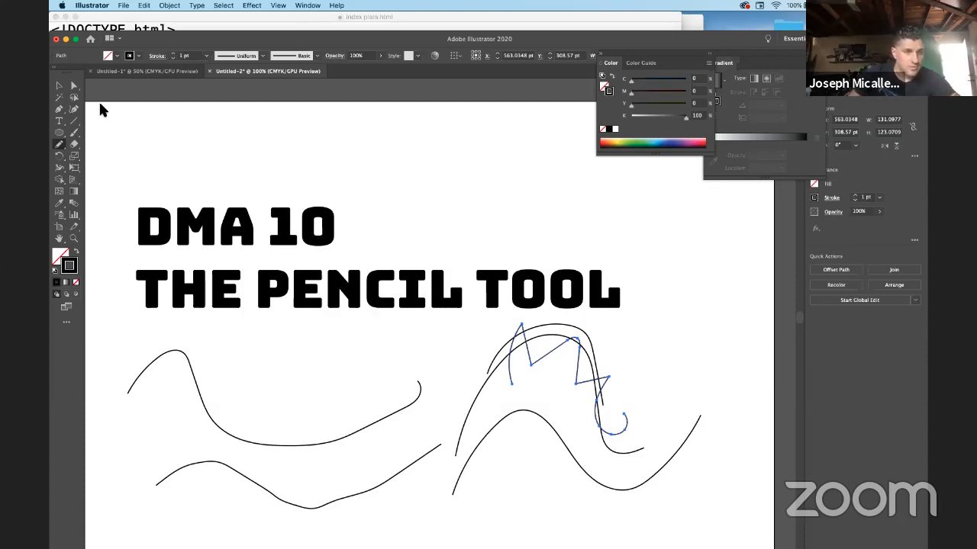
click(60, 148)
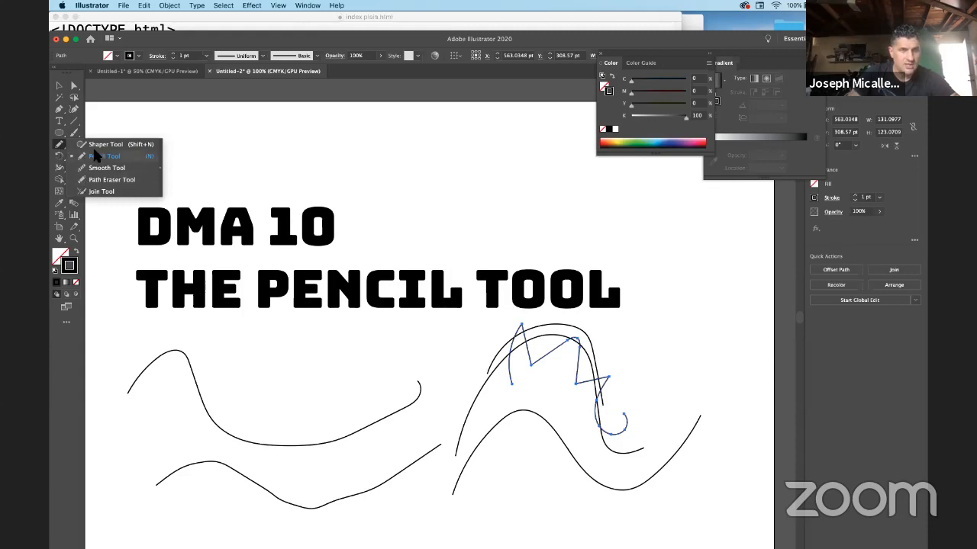
Use the Smooth Tool on the zigzag's top-left peak, lower bend and bottom curl to round them off.
click(106, 169)
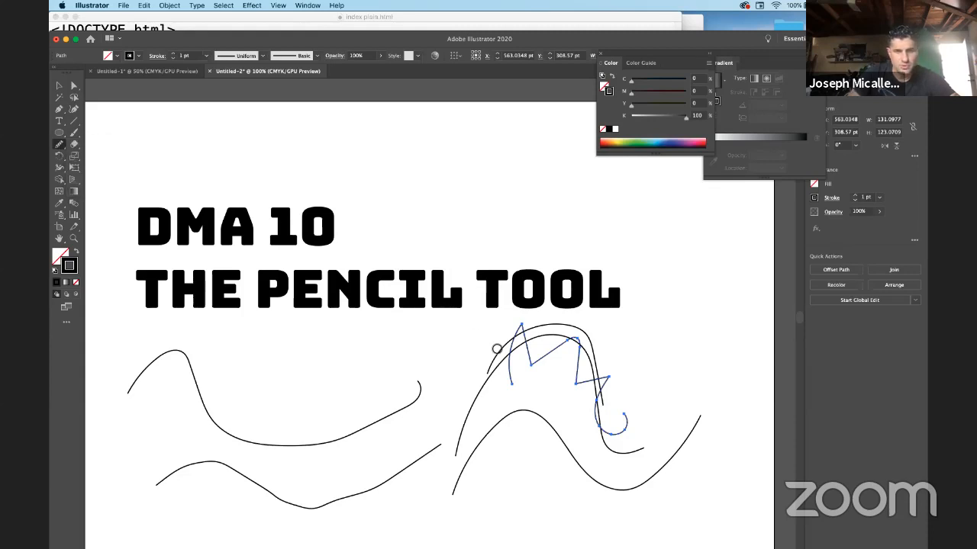
mouse_move(558, 361)
mouse_down()
mouse_move(530, 348)
mouse_move(535, 362)
mouse_move(551, 355)
mouse_up()
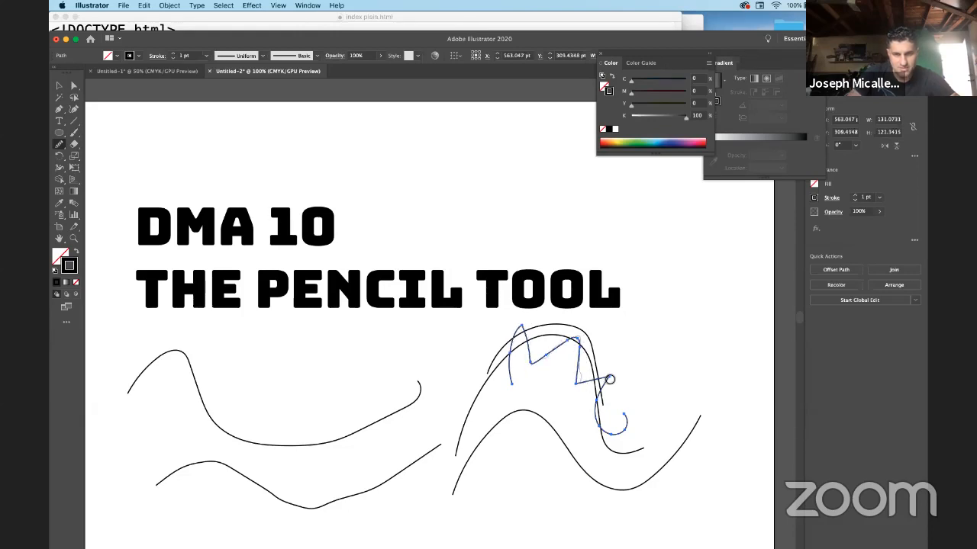
drag(612, 430, 567, 352)
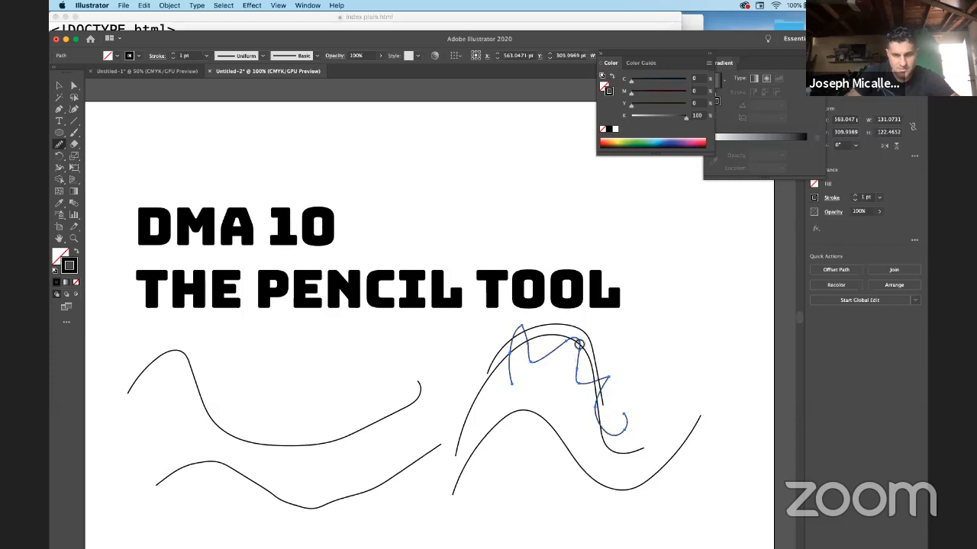
drag(585, 387, 604, 384)
drag(608, 431, 542, 361)
drag(520, 329, 556, 351)
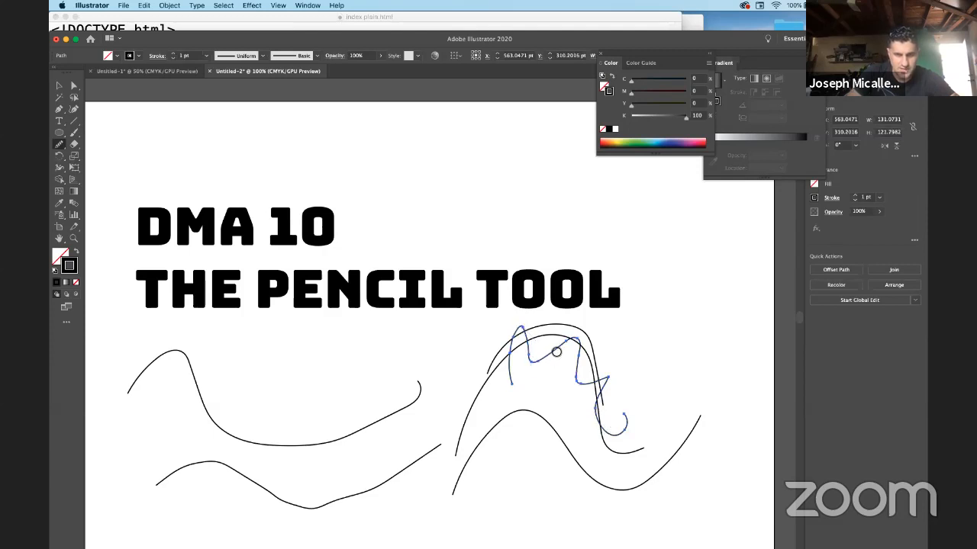
click(60, 147)
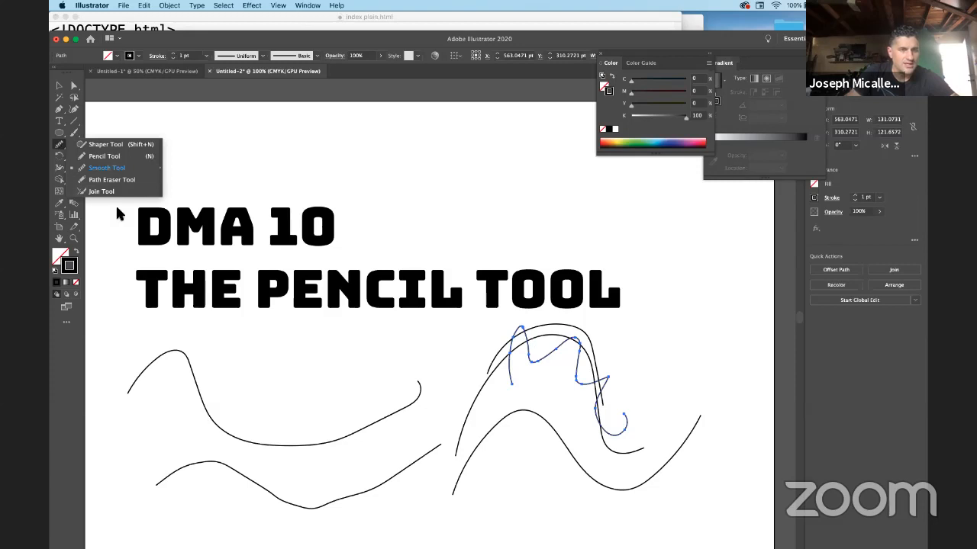
Use the Path Eraser Tool on the left, middle and right stretches of the blue stroke, leaving two fragments.
click(98, 180)
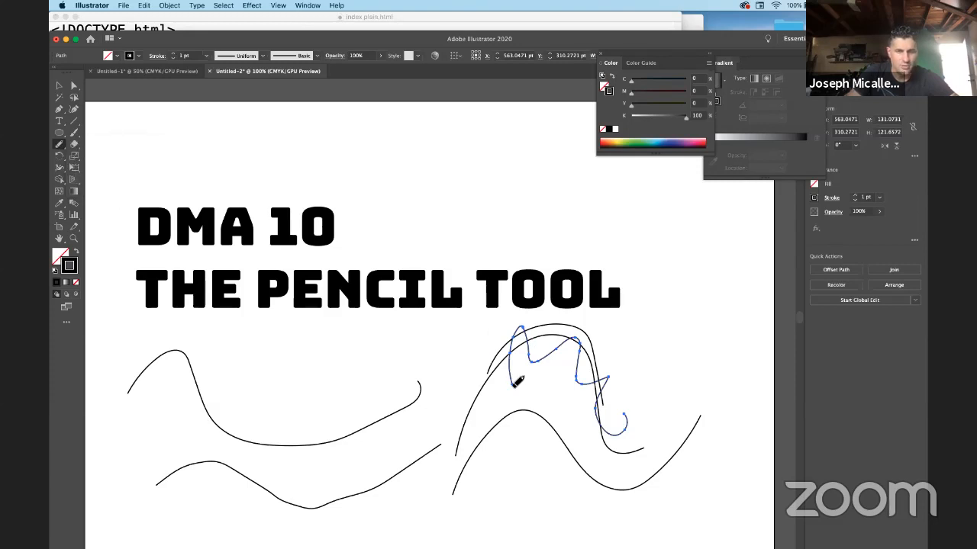
mouse_move(519, 334)
mouse_down()
mouse_move(521, 359)
mouse_move(522, 326)
mouse_move(534, 364)
mouse_move(570, 338)
mouse_up()
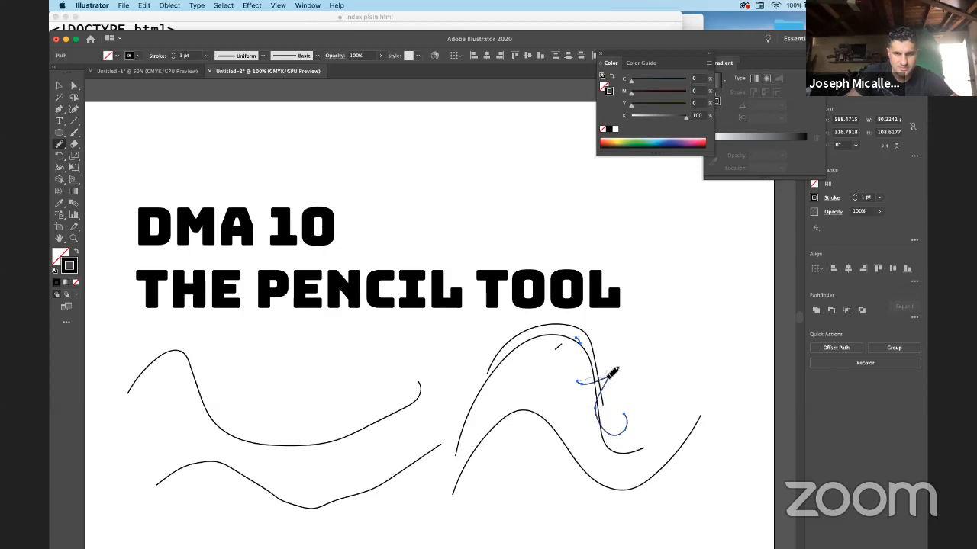
drag(608, 376, 608, 355)
drag(607, 442, 600, 399)
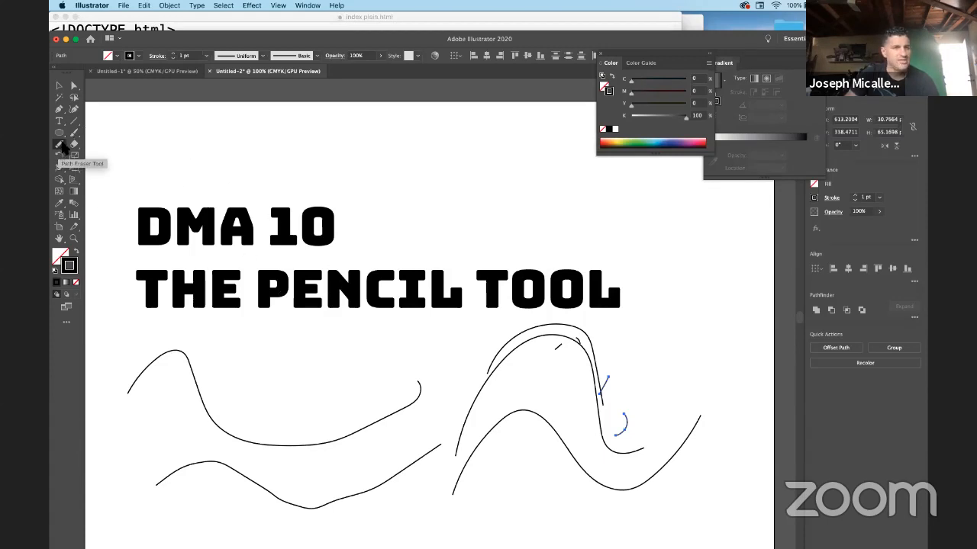
click(60, 150)
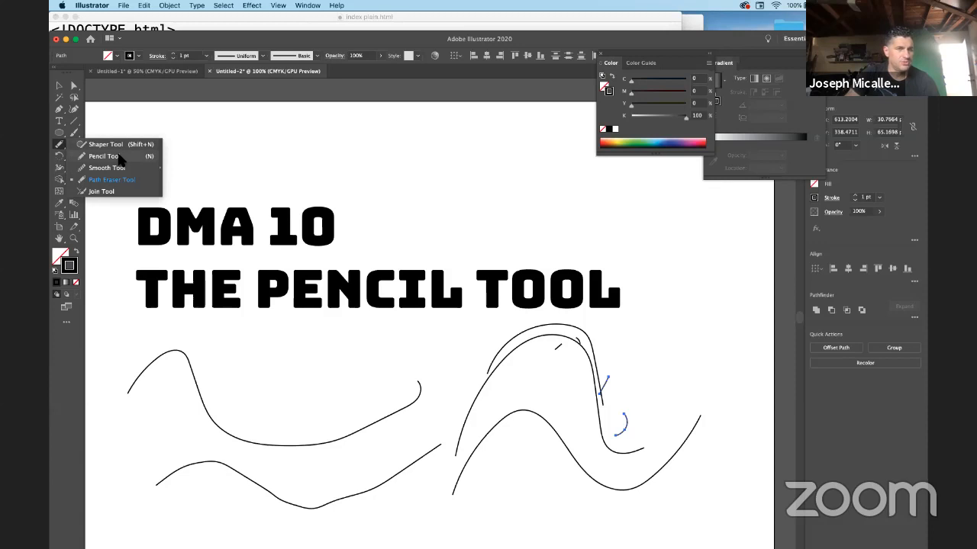
With the Pencil Tool, draw an S-curve near the top, two long curves down the right, and a curve sweeping toward the title.
click(122, 156)
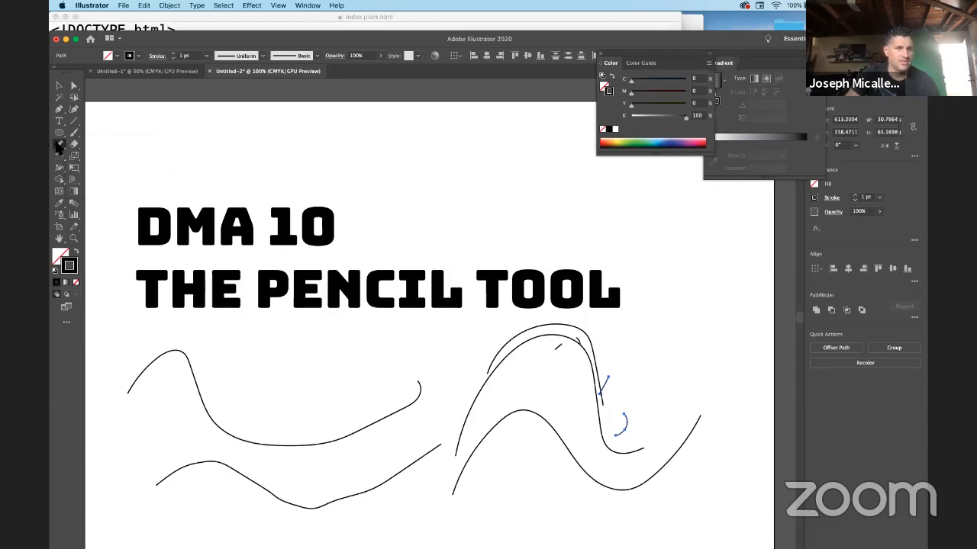
click(60, 145)
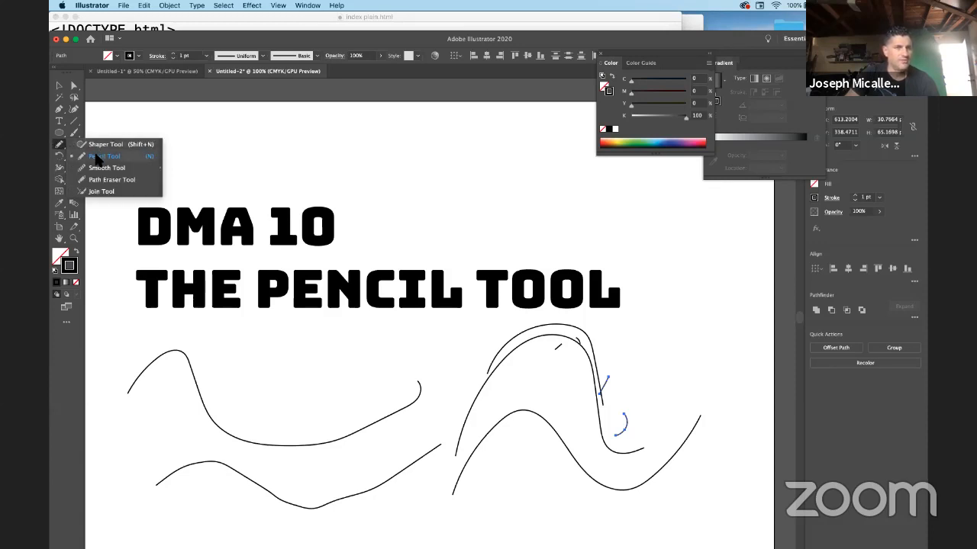
click(106, 156)
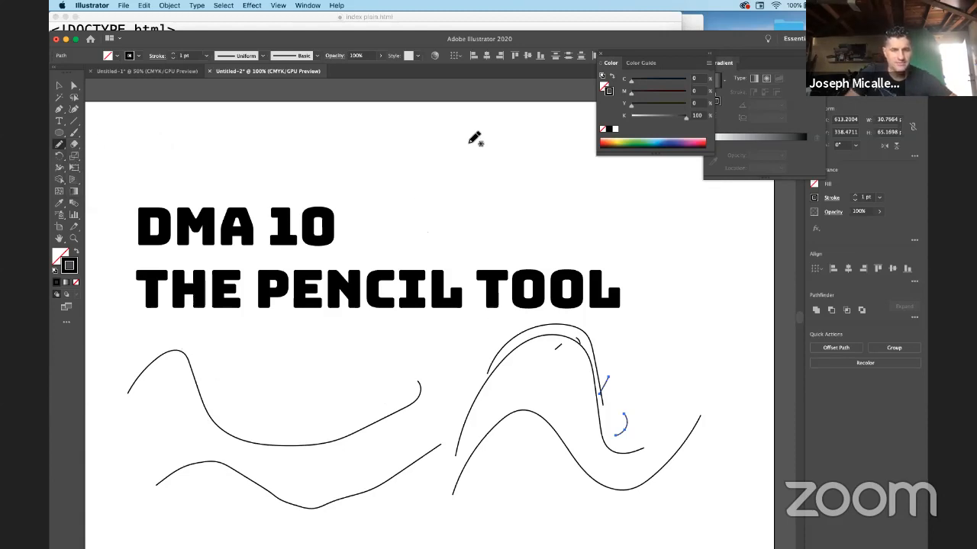
mouse_move(498, 131)
mouse_down()
mouse_move(480, 168)
mouse_move(538, 197)
mouse_move(537, 241)
mouse_move(492, 245)
mouse_up()
mouse_move(566, 189)
mouse_down()
mouse_move(639, 269)
mouse_move(691, 293)
mouse_up()
mouse_move(643, 229)
mouse_down()
mouse_move(655, 259)
mouse_move(721, 277)
mouse_move(741, 312)
mouse_move(663, 379)
mouse_up()
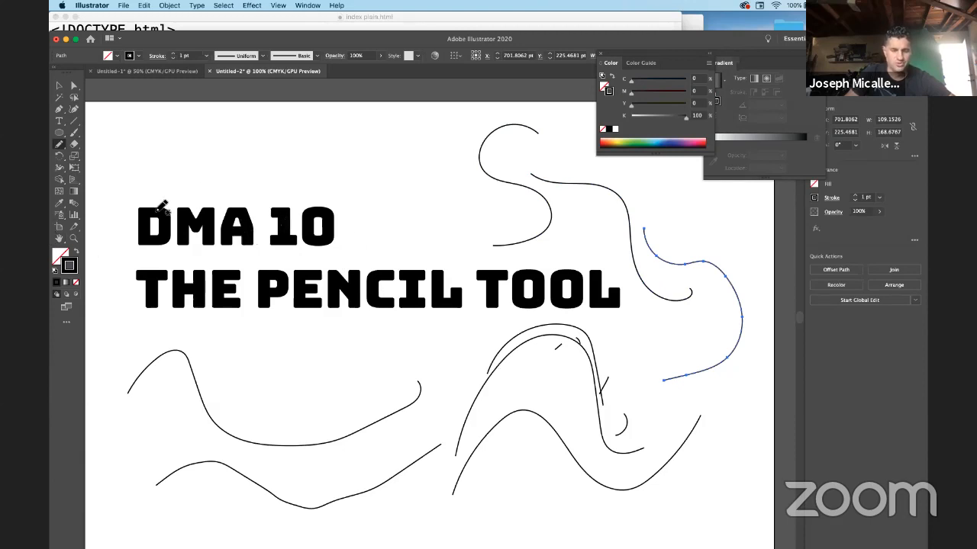
mouse_move(510, 206)
mouse_down()
mouse_move(455, 228)
mouse_move(414, 223)
mouse_move(352, 249)
mouse_move(417, 160)
mouse_move(404, 135)
mouse_move(369, 138)
mouse_move(359, 168)
mouse_move(383, 162)
mouse_up()
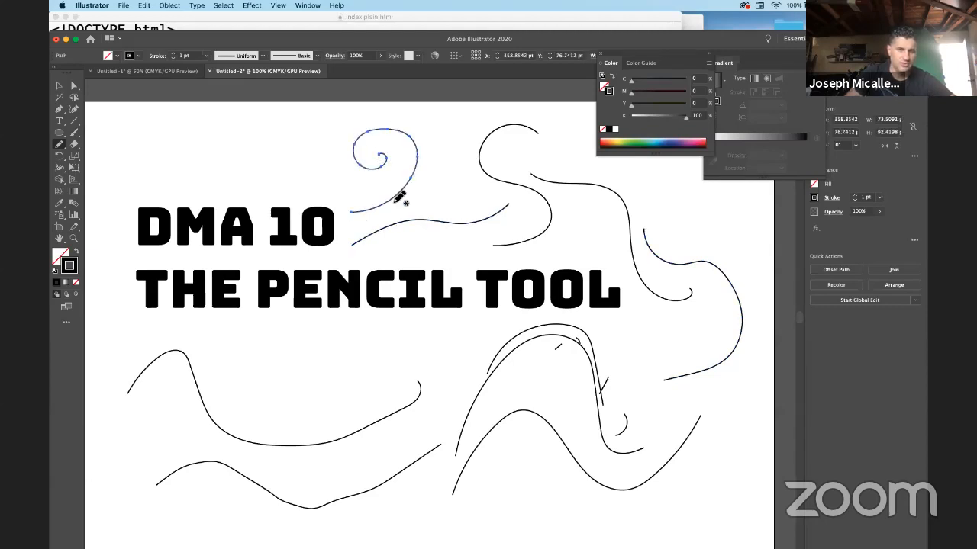
With the Pen Tool, link the spiral, S-curve and right-hand curves at their open endpoints.
key(p)
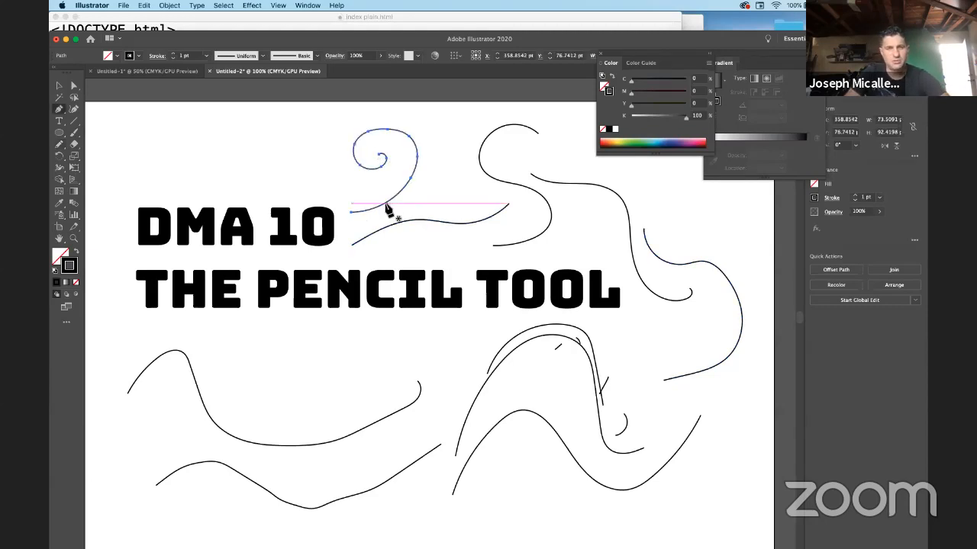
click(351, 213)
click(352, 245)
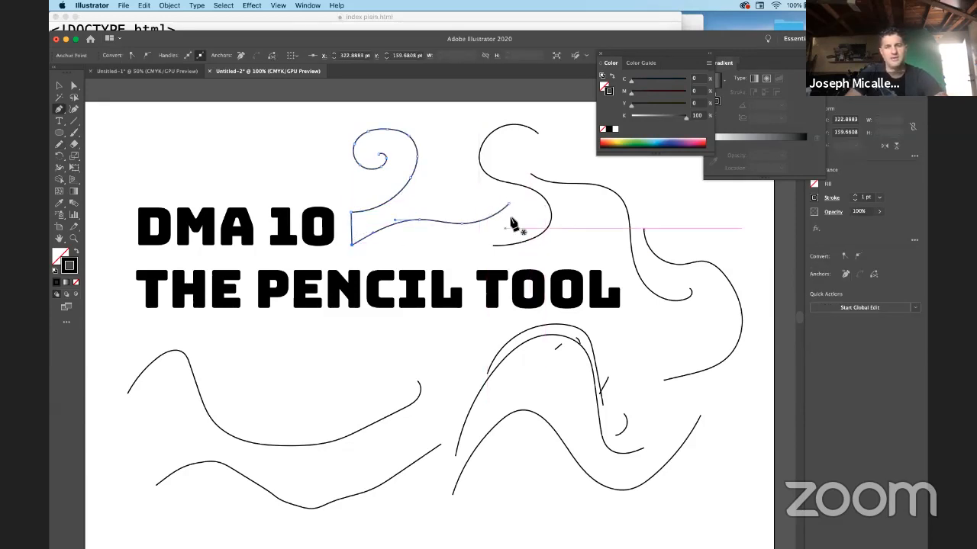
click(493, 245)
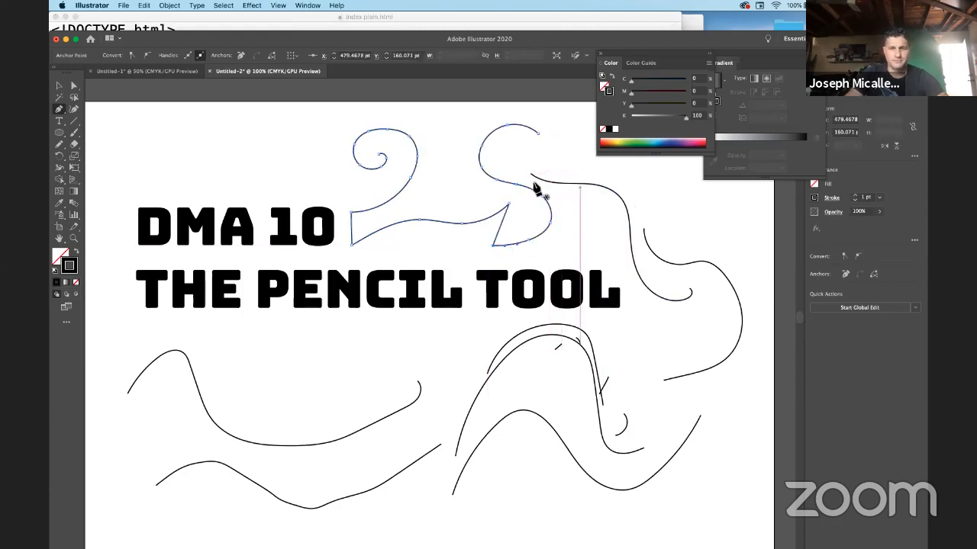
click(531, 174)
click(539, 135)
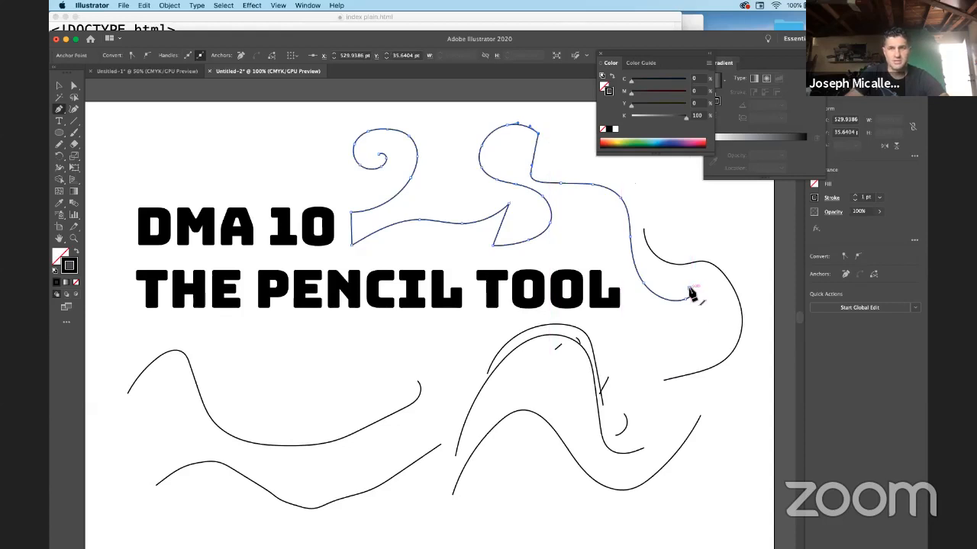
drag(689, 292, 645, 230)
click(644, 230)
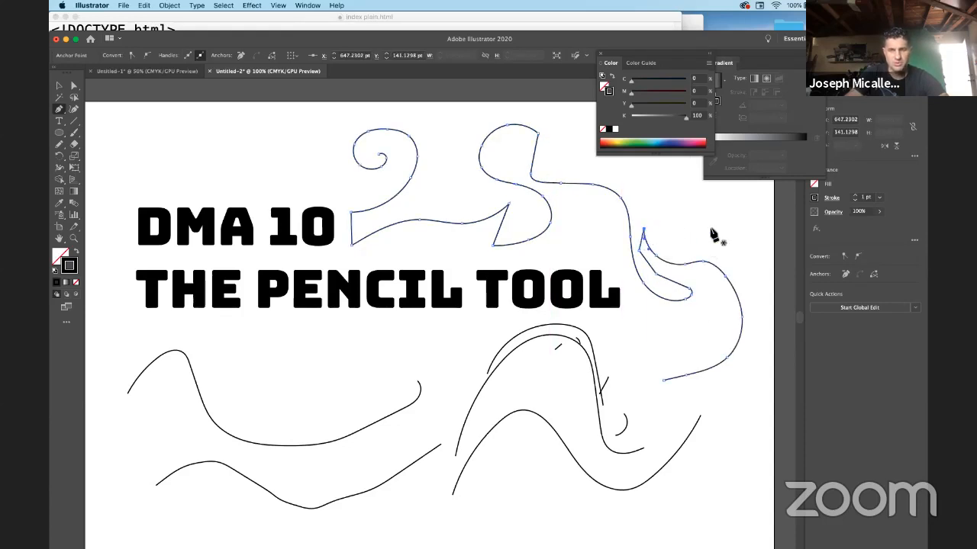